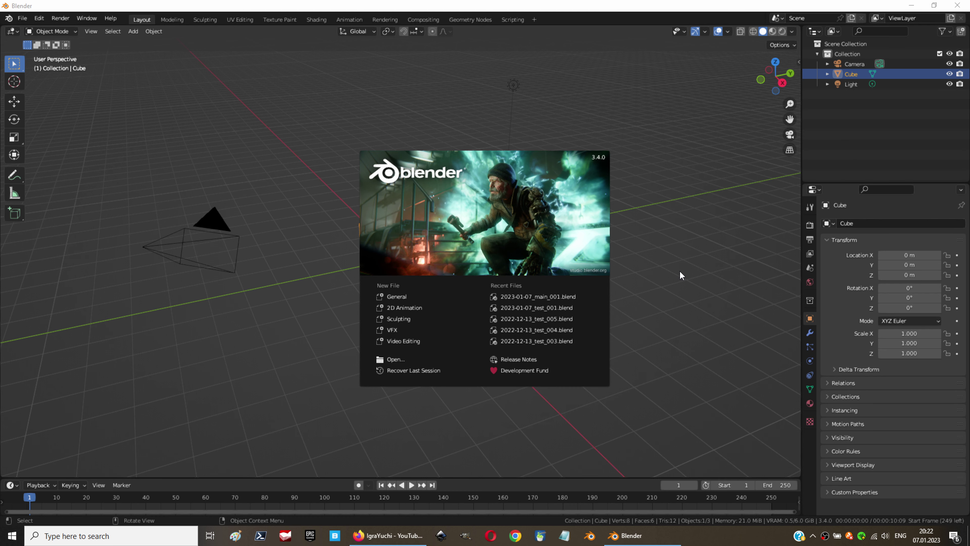
Dismiss the splash screen to reveal the default cube, camera and light scene
click(681, 275)
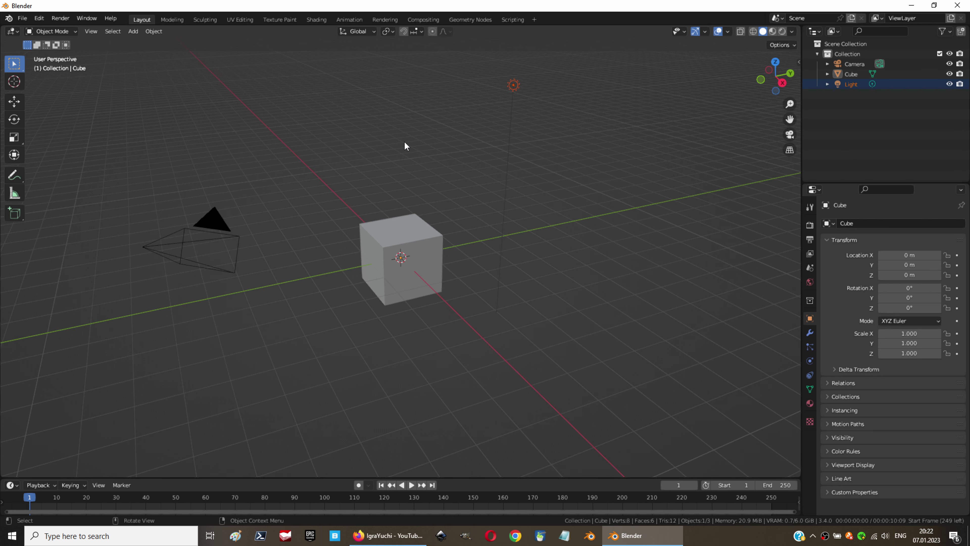
Add a Suzanne monkey mesh and give it a Subdivision Surface modifier
click(132, 32)
click(235, 132)
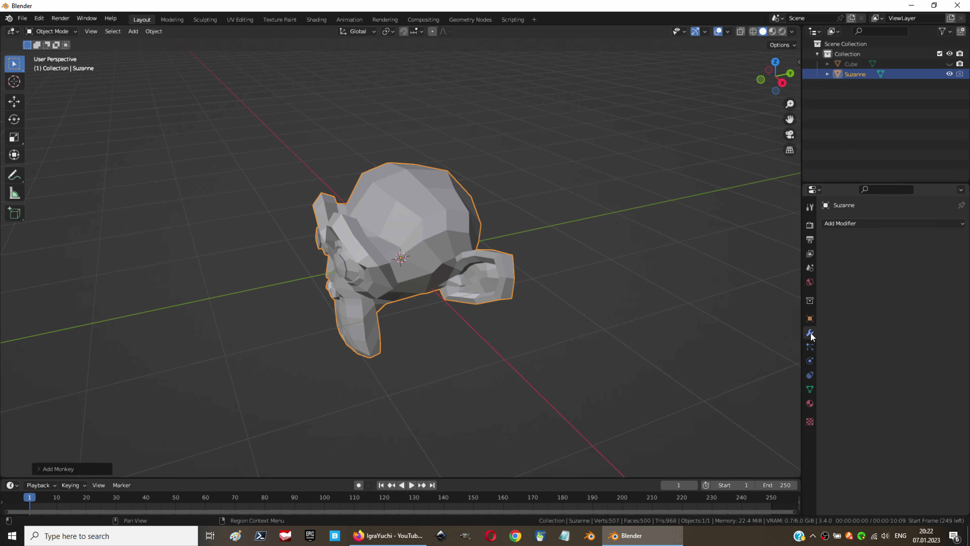
click(894, 155)
click(795, 340)
Add a Remesh modifier below Subdivision with voxel size 0.0066
click(866, 179)
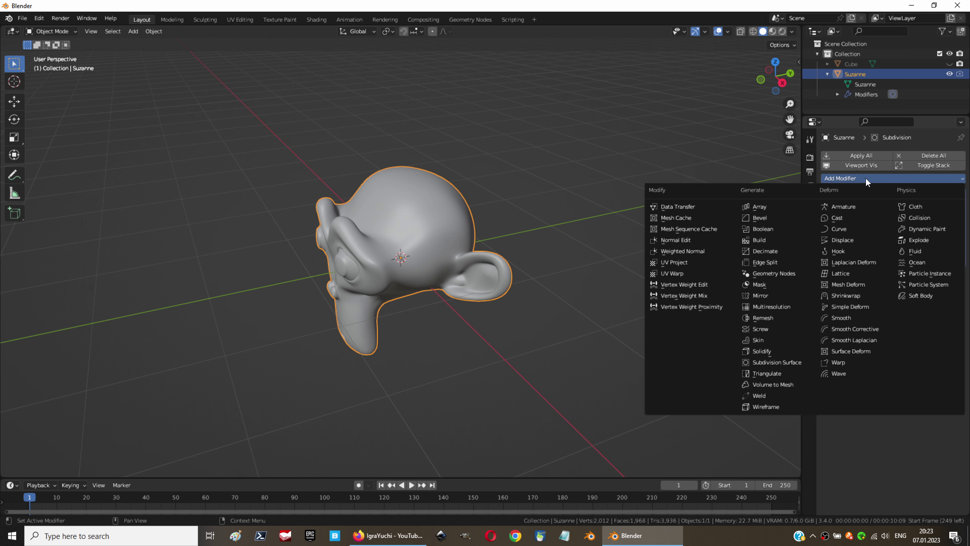
click(776, 318)
click(904, 302)
text(0.0066)
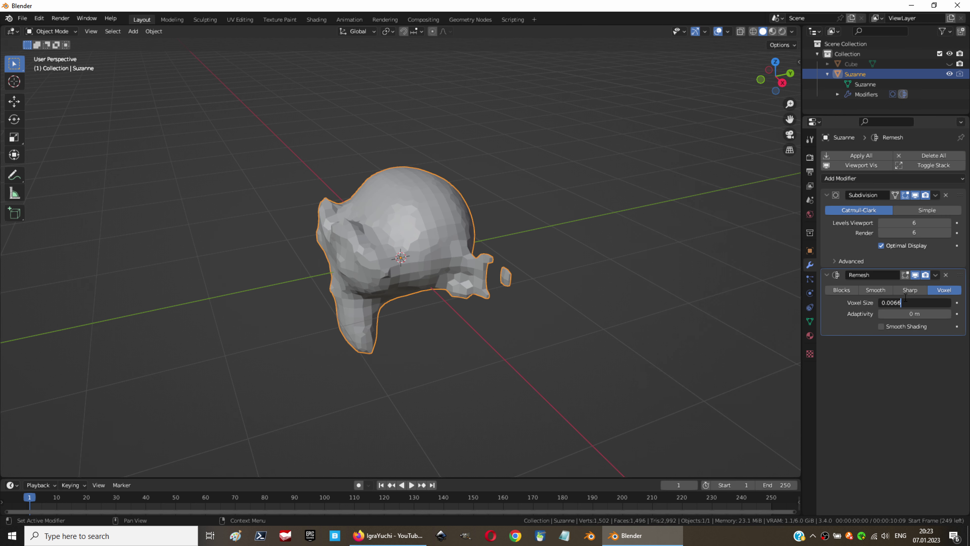
key(Return)
Select the Cube, enlarge the node editing area and hide Suzanne
drag(938, 112, 938, 105)
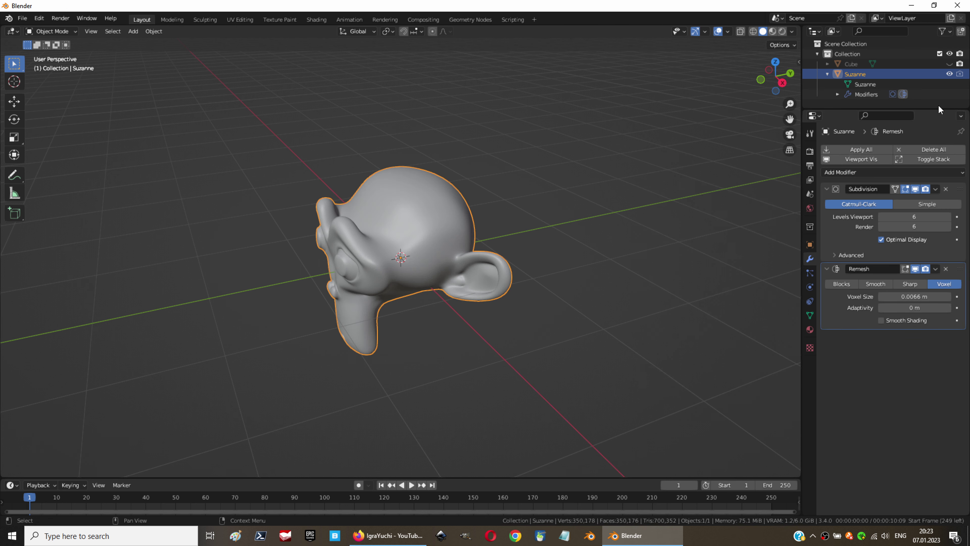
click(849, 64)
drag(382, 478, 383, 180)
click(11, 182)
Create a new Geometry Nodes tree on the Cube in the node editor
click(43, 269)
click(376, 241)
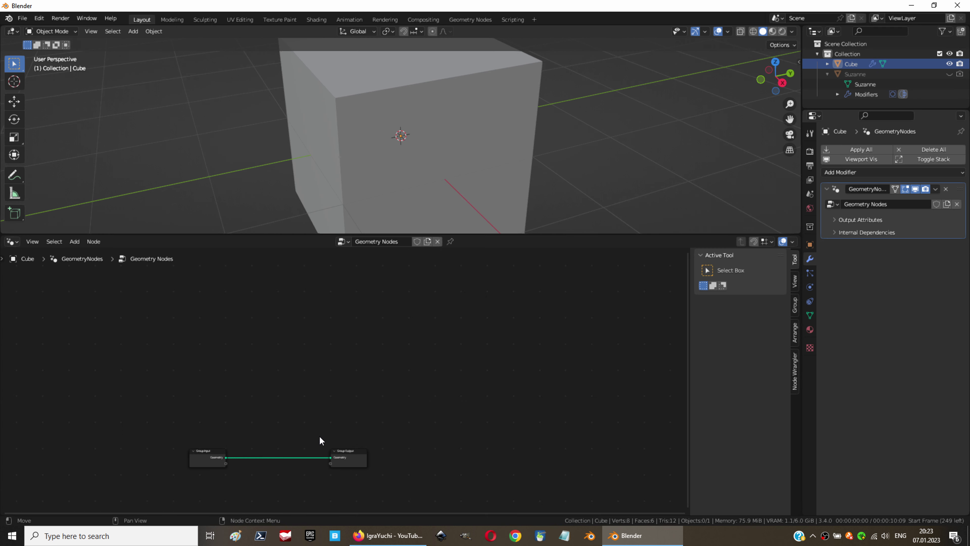
key(n)
key(Home)
Wire an Object Info node reading Suzanne through a Distribute Points on Faces node
key(shift+a)
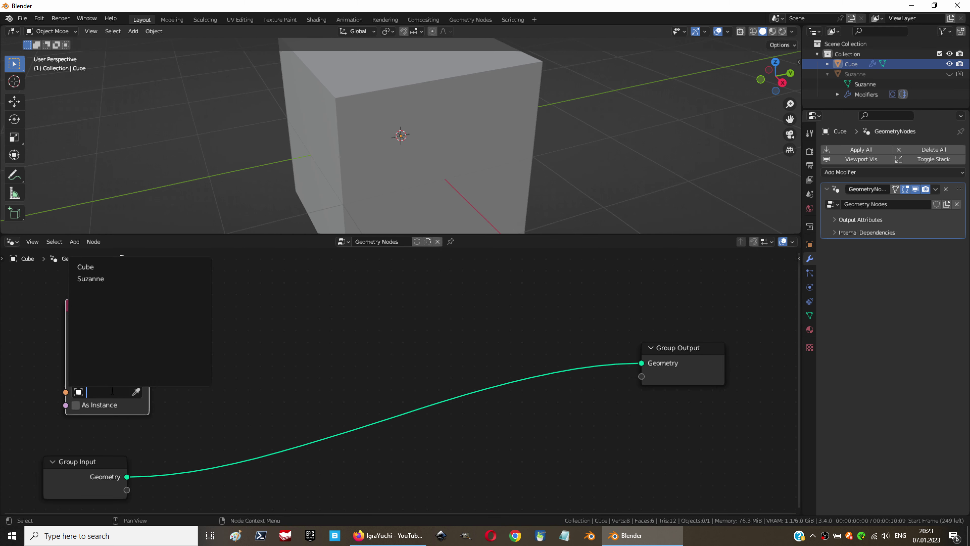
click(121, 281)
drag(149, 359, 641, 362)
key(shift+a)
text(dist)
key(Return)
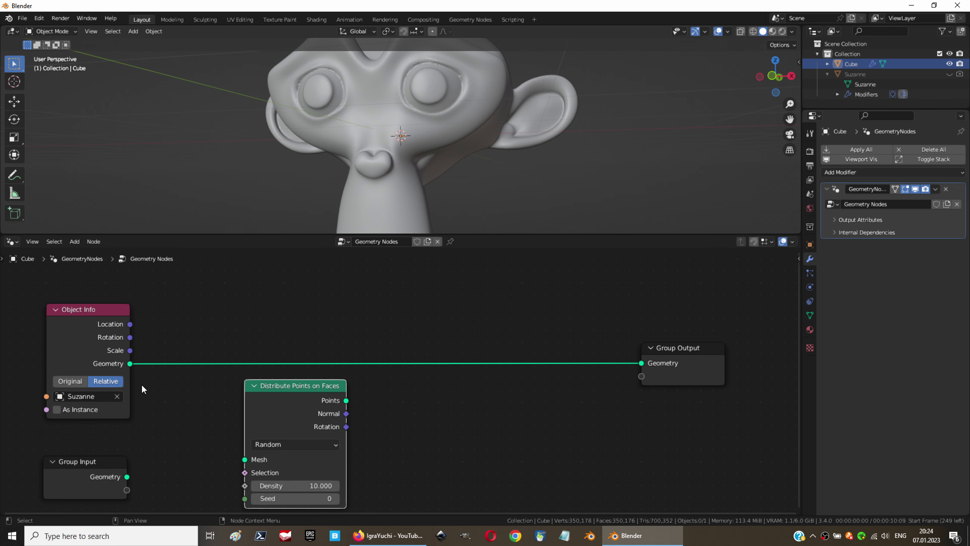
click(305, 387)
drag(305, 387, 299, 361)
Set point scattering to Poisson Disk, 0.03 m minimum distance, density maximum 100000
click(285, 459)
text(0.0)
key(Return)
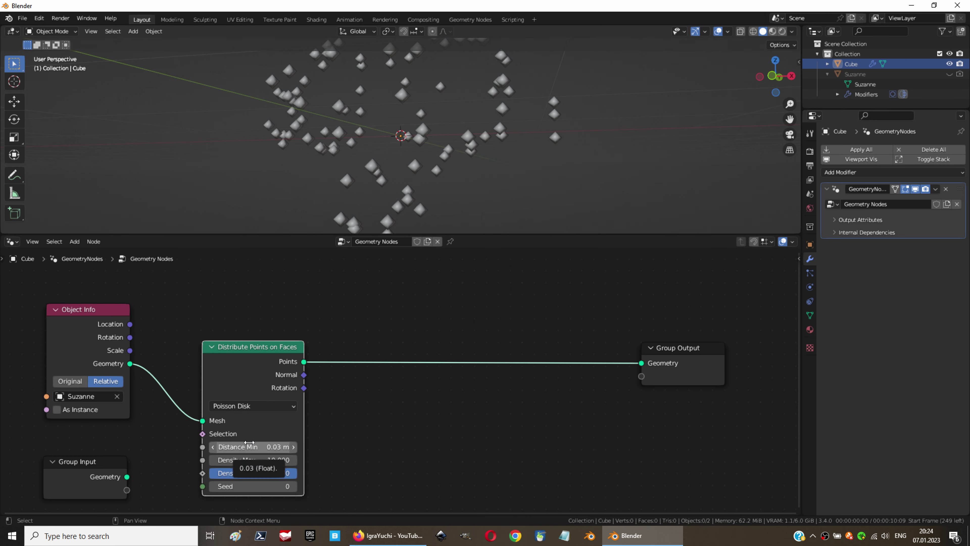
double_click(268, 473)
text(100000)
key(Return)
Add a Geometry Proximity node targeting the scattered points
key(shift+a)
key(Return)
drag(293, 388, 320, 467)
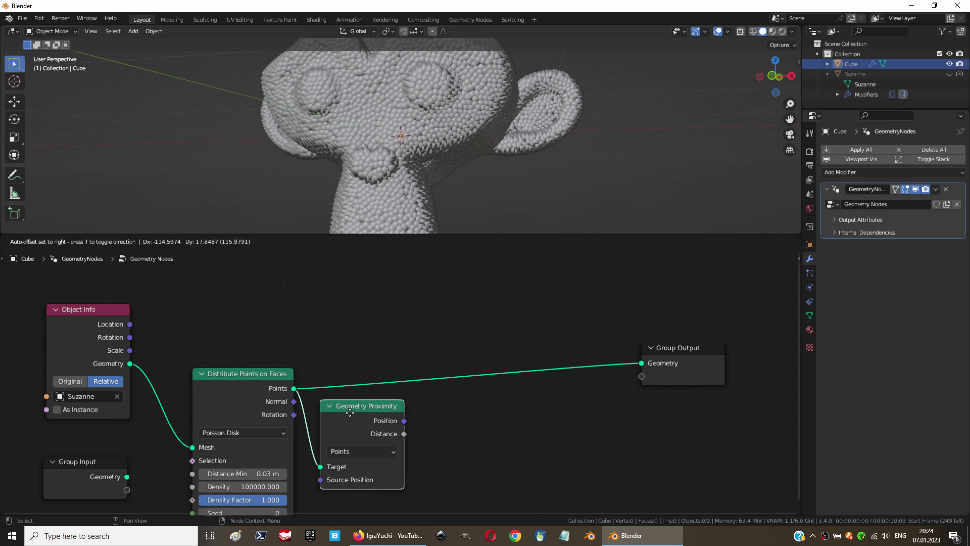
drag(130, 364, 448, 277)
Add a Set Position node moving Suzanne's geometry to the nearest point positions
text(set po)
key(Return)
drag(492, 305, 487, 283)
drag(571, 268, 641, 367)
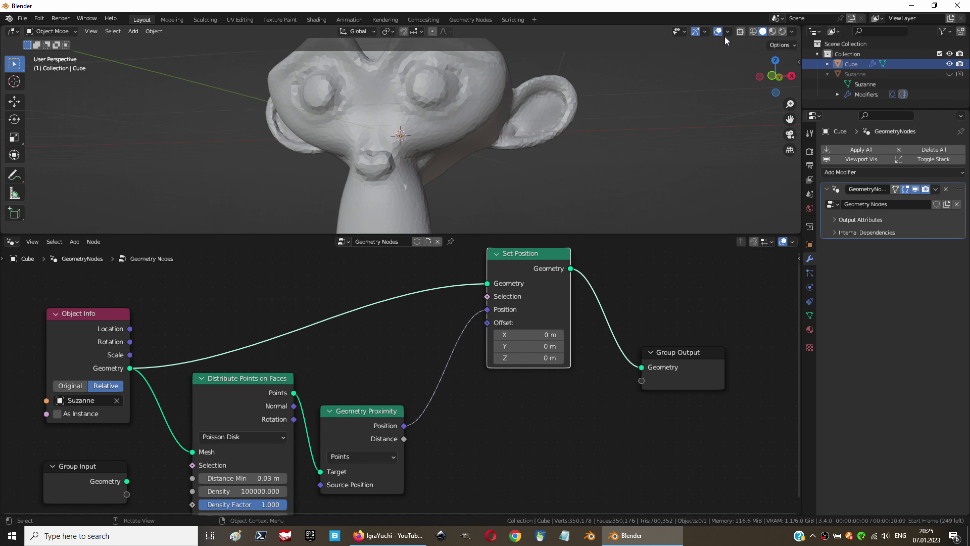
Enable the Face Orientation overlay and orbit in close around Suzanne
click(727, 31)
click(671, 222)
drag(539, 261, 463, 343)
mouse_move(466, 111)
middle_down()
mouse_move(368, 96)
mouse_move(361, 168)
middle_up()
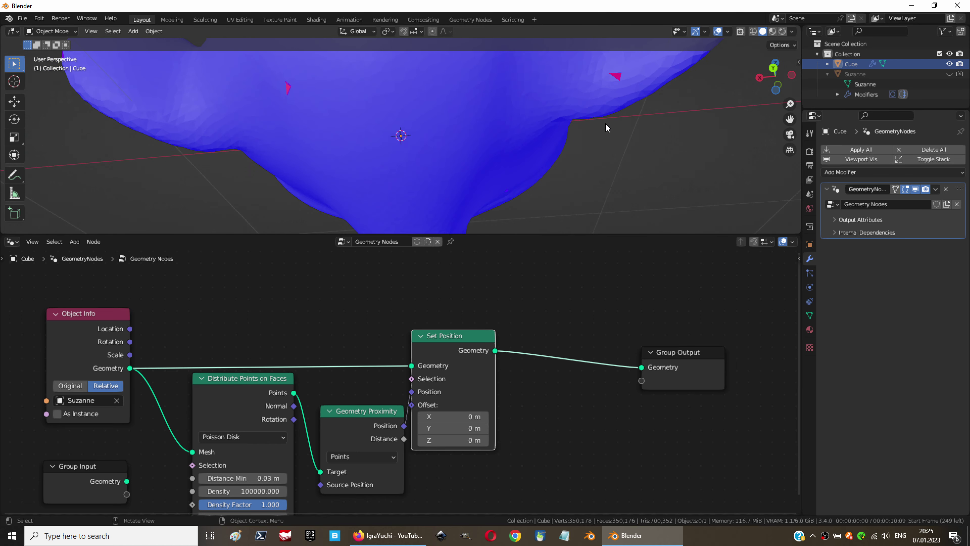
Insert a Merge by Distance node (0.001 m) before the Group Output
key(shift+a)
text(merge)
key(Return)
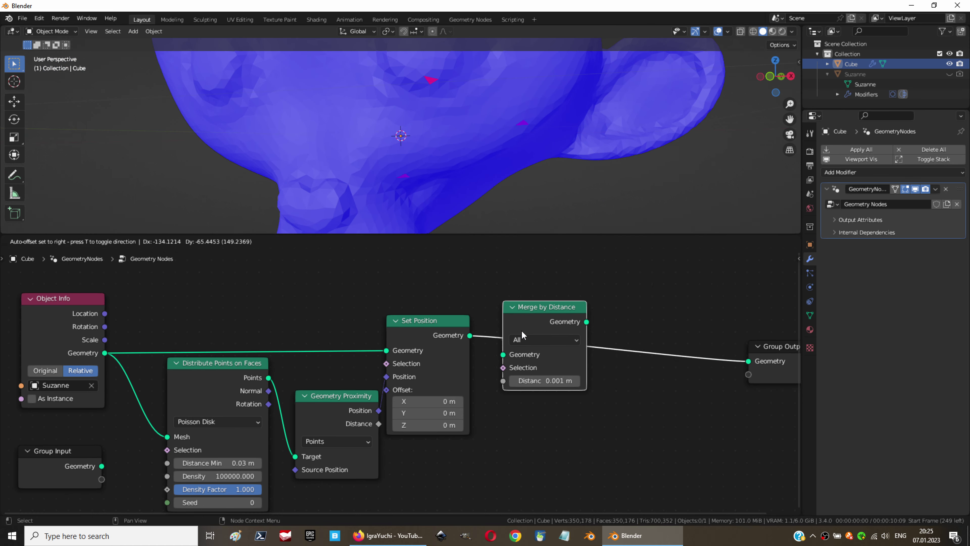
click(521, 330)
mouse_move(537, 149)
middle_down()
mouse_move(267, 176)
mouse_move(307, 68)
mouse_move(290, 126)
middle_up()
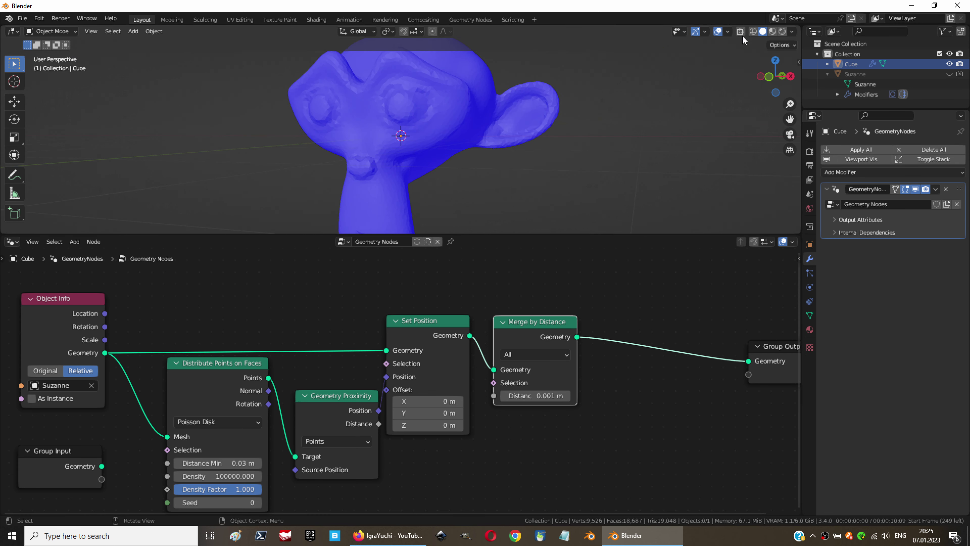
Expose the scatter Seed as a Global_seed group input
scroll(382, 382, down, 2)
drag(158, 451, 215, 458)
key(n)
click(794, 328)
click(751, 394)
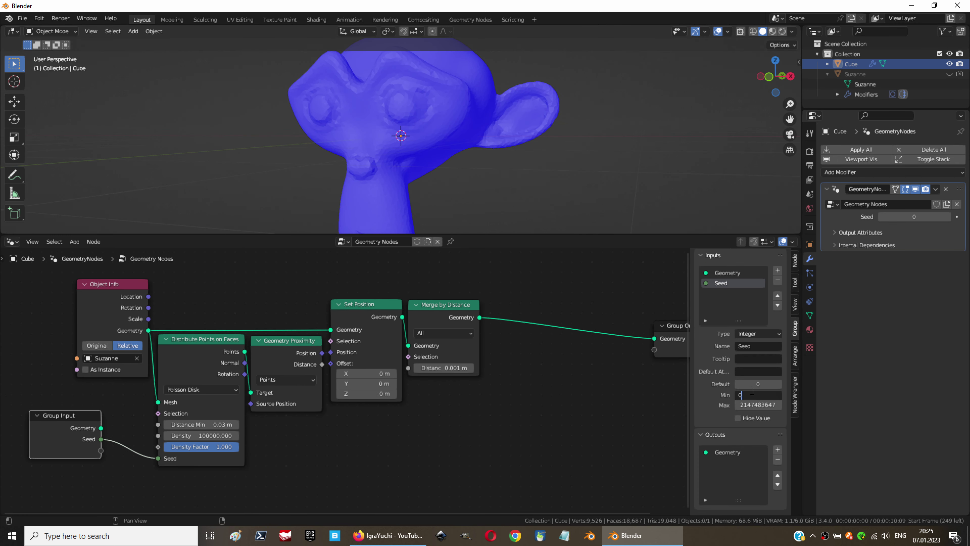
drag(57, 415, 104, 447)
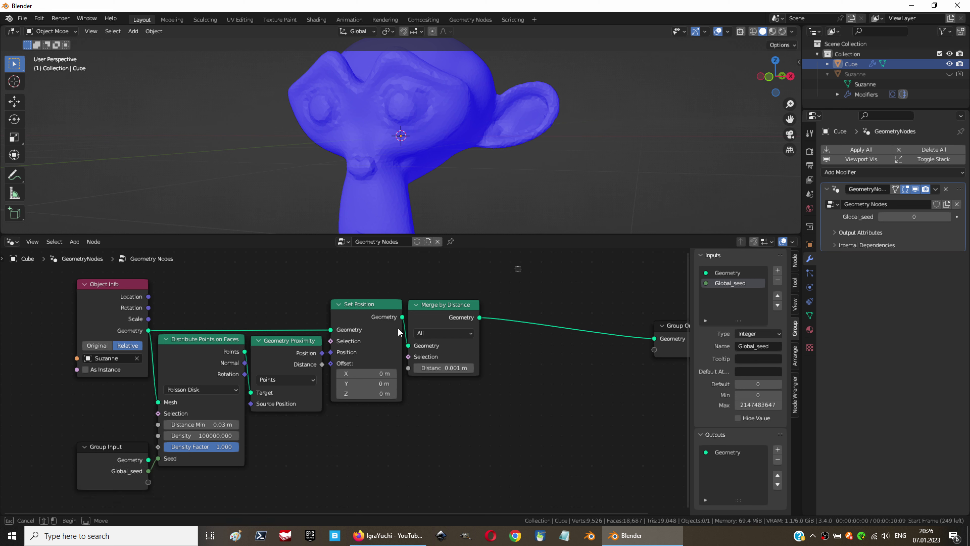
Group the retopology nodes in a teal frame labelled Triangular_retopology
drag(492, 271, 67, 497)
right_click(153, 289)
click(153, 289)
key(F2)
text(Triangular_re)
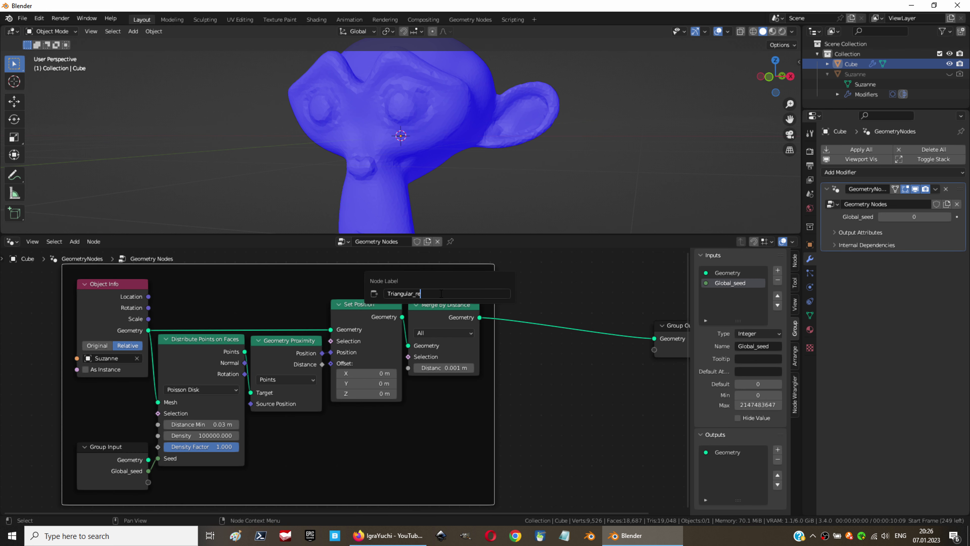
text(topology)
key(Return)
click(795, 261)
click(760, 332)
Fit the node tree in view and drag a new link from the merged geometry
key(n)
key(Home)
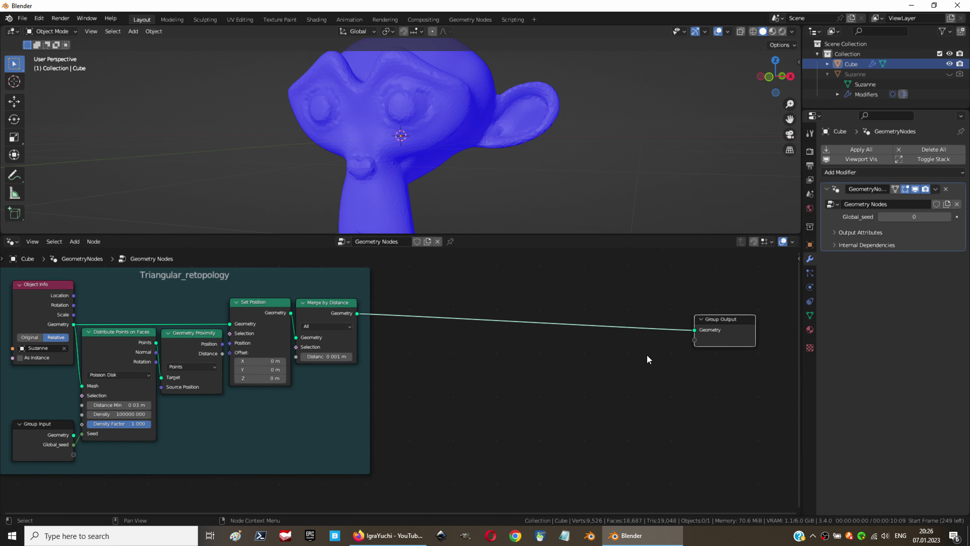
drag(357, 314, 451, 291)
Feed Index's Attribute Statistic Max into an integer Random Value, plus an Integer node
click(508, 317)
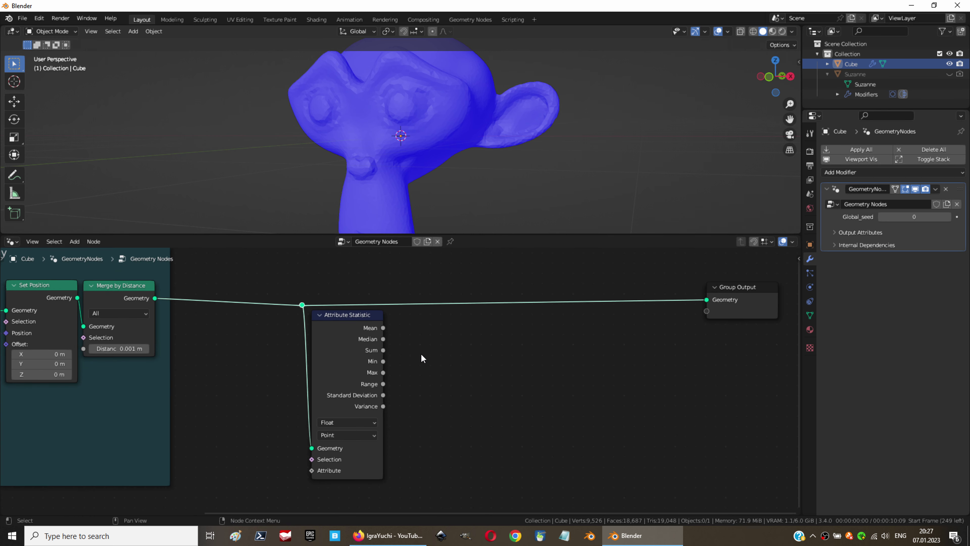
drag(312, 470, 268, 464)
drag(372, 362, 472, 282)
click(481, 290)
click(470, 383)
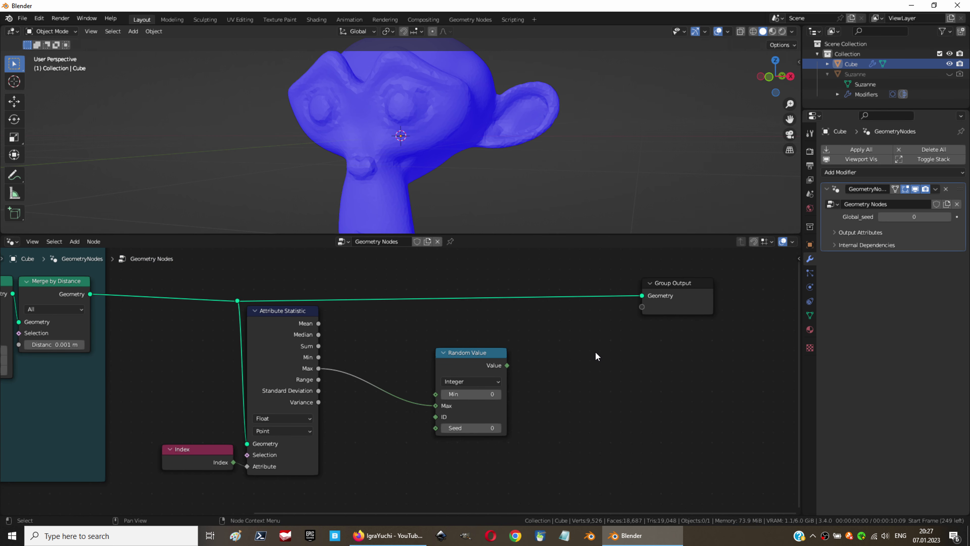
text(int)
key(Return)
Add a Greater Than comparison of Index against the random value
key(shift+a)
text(great)
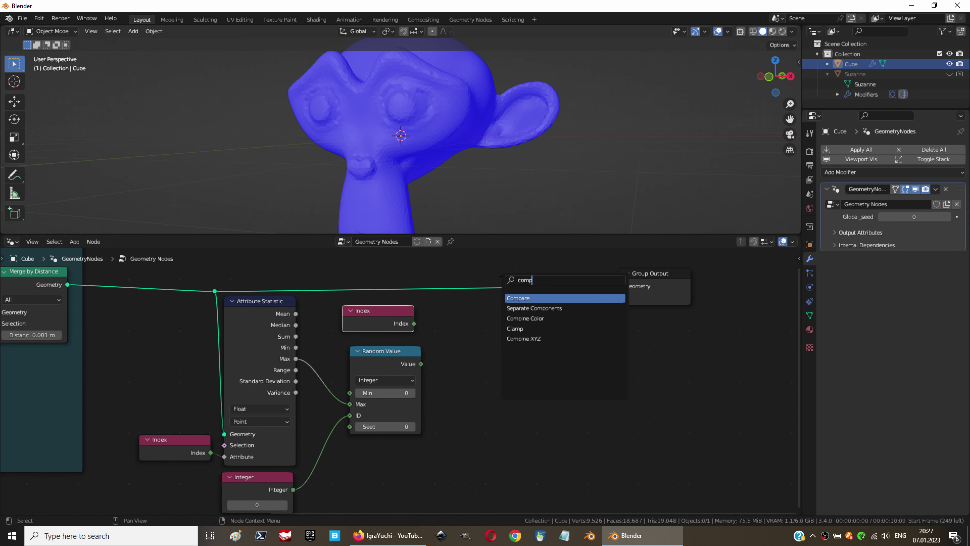
key(Return)
click(512, 329)
drag(415, 323, 478, 382)
drag(421, 363, 478, 393)
drag(507, 328, 437, 304)
Chain Shortest Edge Paths, Edge Paths to Selection and Split Edges into the output
key(shift+a)
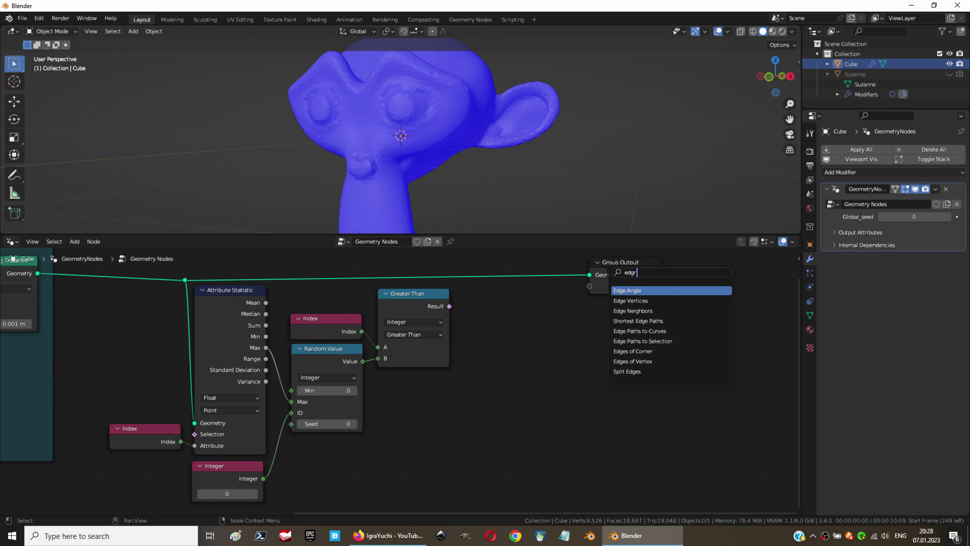
key(Return)
key(shift+a)
text(edge path)
key(Return)
key(shift+a)
text(split)
key(Return)
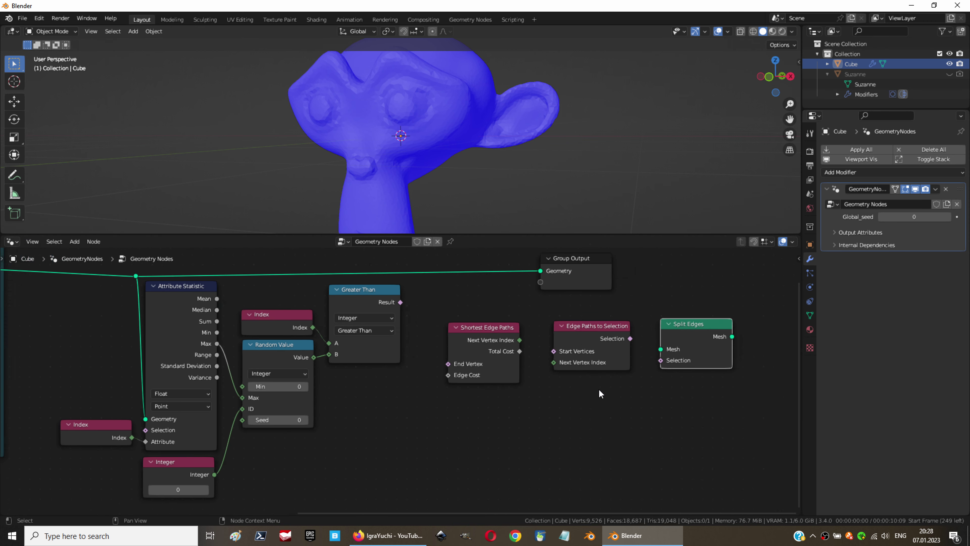
drag(493, 336, 485, 335)
drag(739, 290, 739, 284)
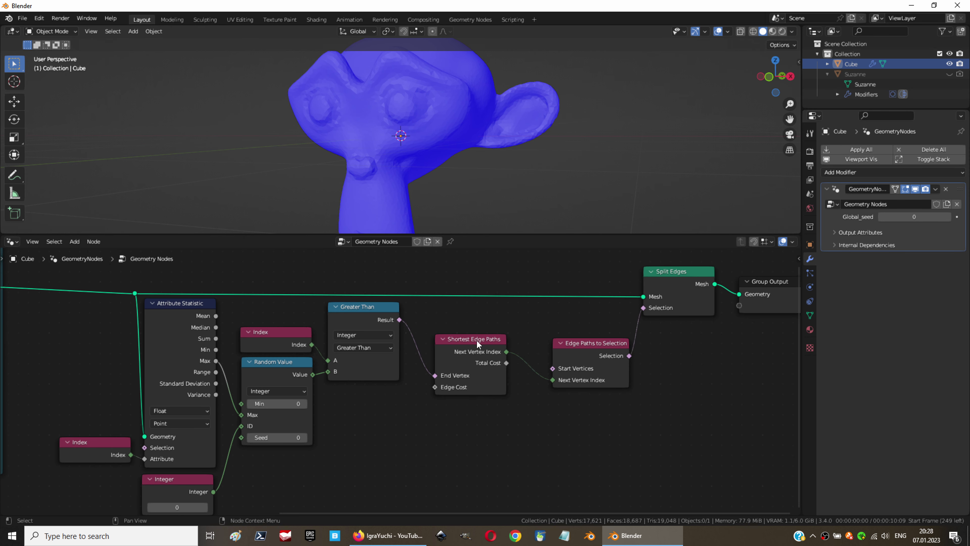
drag(477, 340, 447, 308)
Duplicate the Random Value node and reroute the Global_seed link to it
key(shift+d)
middle_drag(397, 400, 453, 399)
scroll(232, 437, down, 1)
ctrl+scroll(232, 437, left, 5)
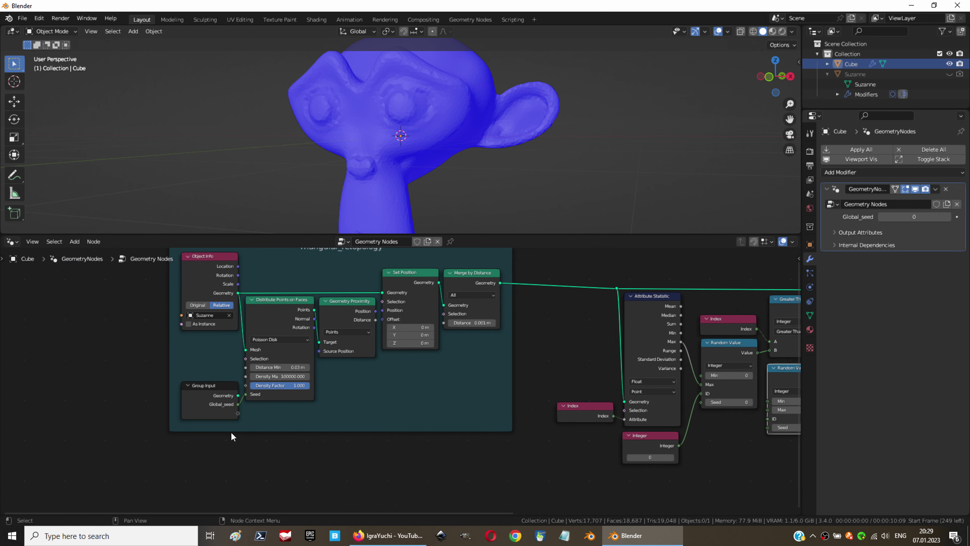
shift+right_drag(217, 402, 476, 418)
scroll(506, 439, up, 2)
Move the Integer node below the Random Value nodes
key(g)
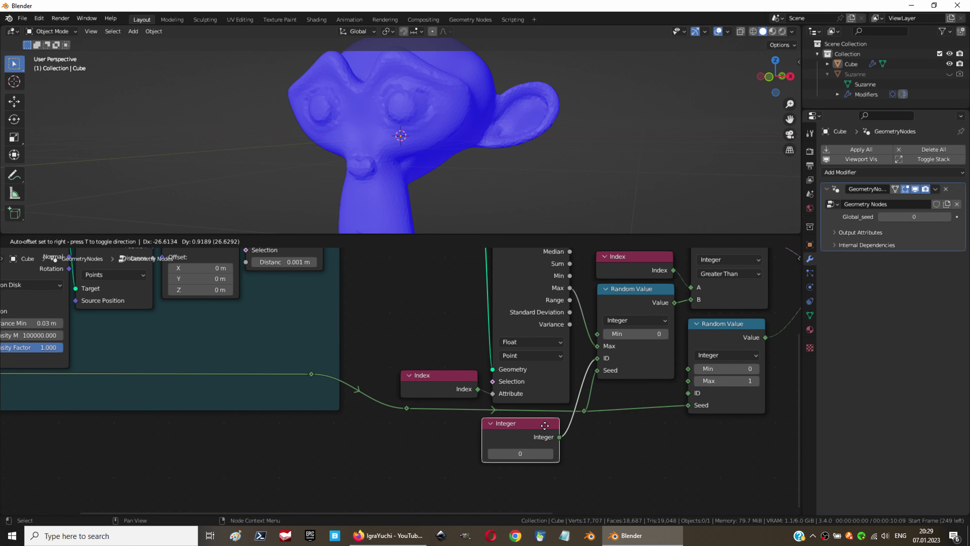
click(402, 410)
scroll(394, 442, down, 2)
scroll(394, 442, down, 2)
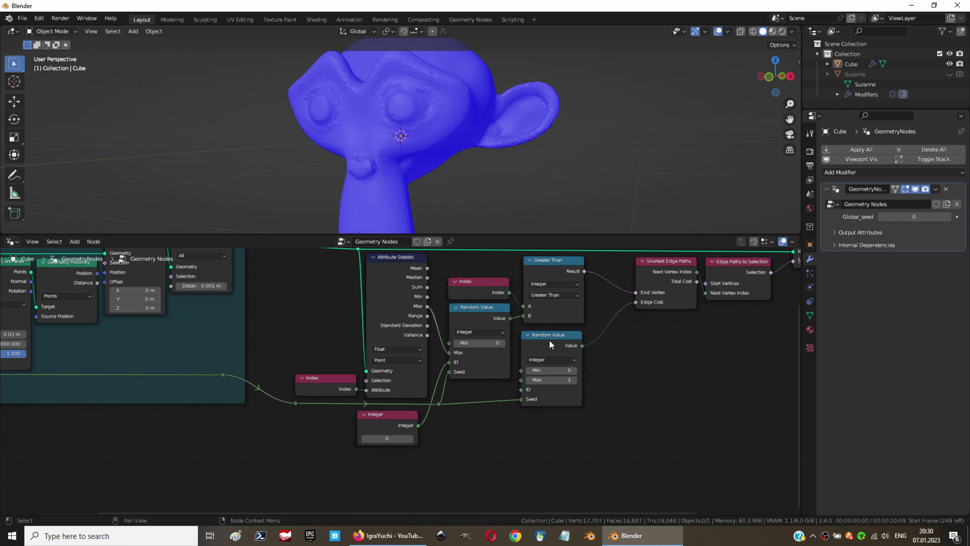
scroll(578, 316, up, 2)
scroll(563, 411, down, 2)
Wrap the random-path nodes in a green frame titled Split faces along randomized paths
click(94, 241)
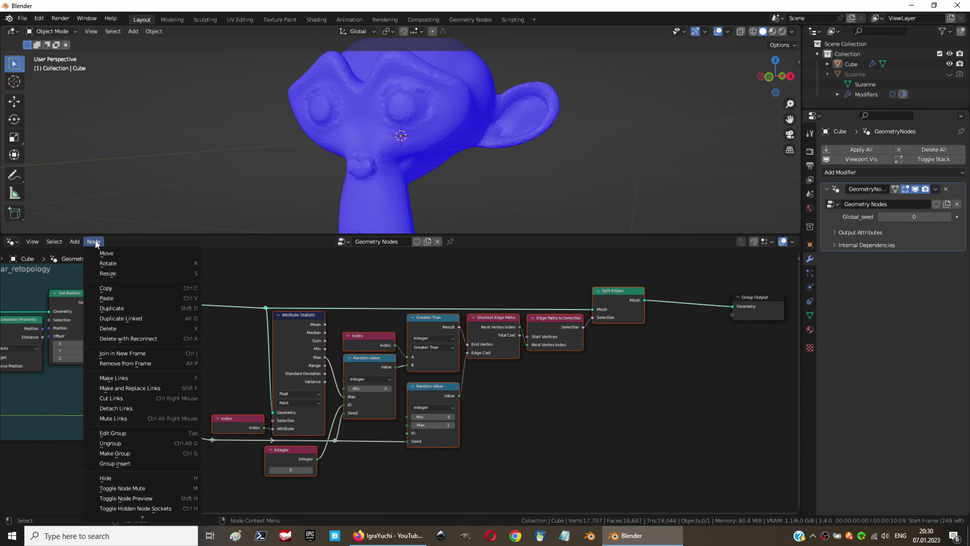
click(122, 317)
key(F2)
text(Split faces along randomized paths)
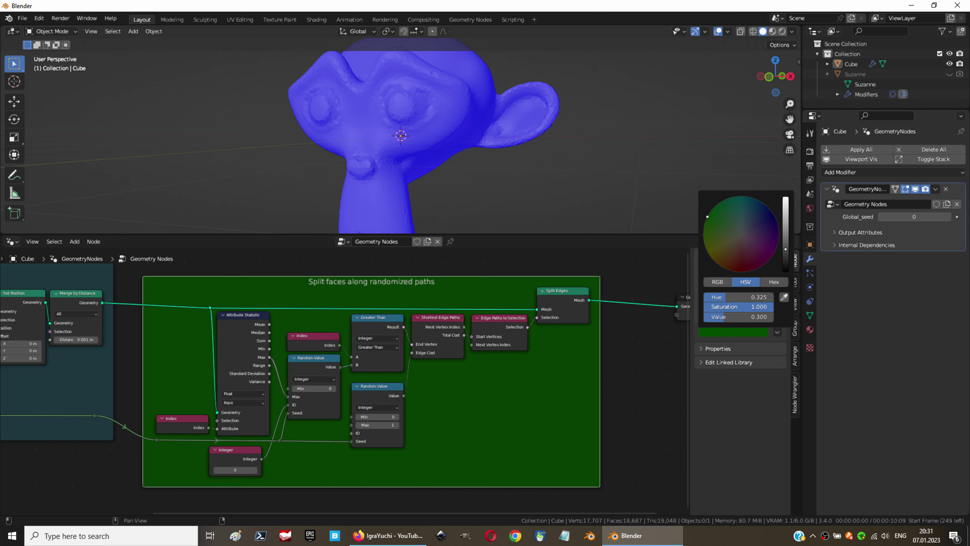
scroll(310, 284, down, 3)
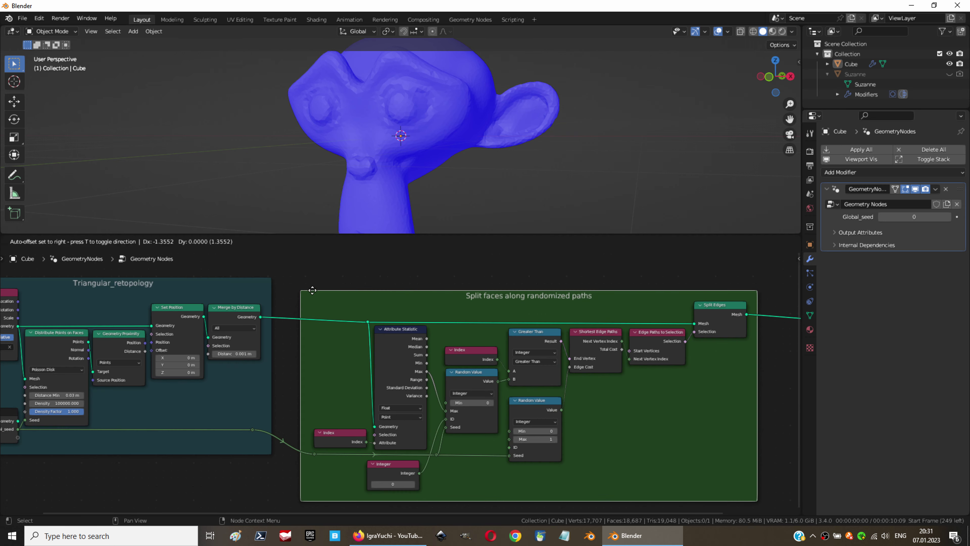
scroll(601, 373, up, 2)
scroll(600, 373, up, 1)
Add a Set Material node after Split Edges using the material Material
key(shift+a)
text(set)
click(583, 302)
click(546, 387)
click(547, 391)
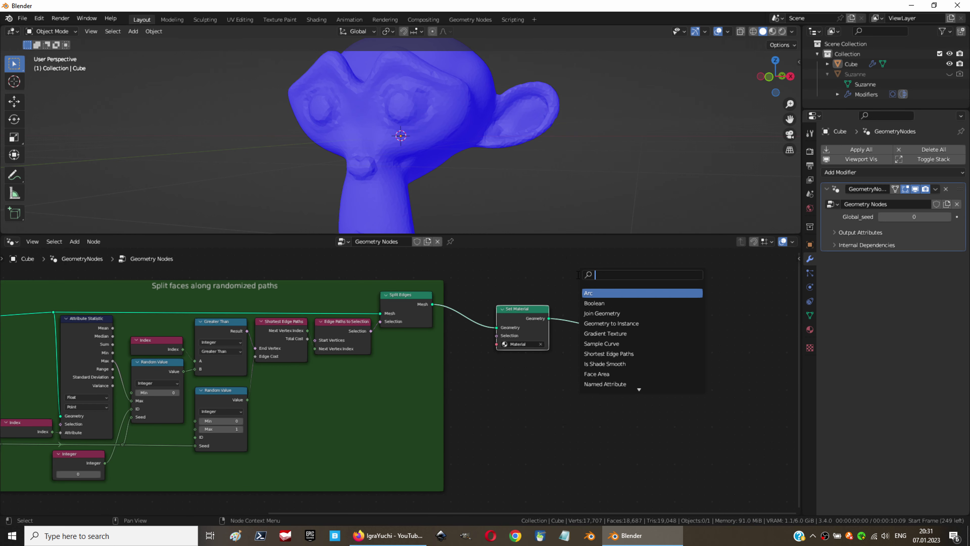
Add a Set Shade Smooth node before the output and reselect the Cube
text(shade)
key(Return)
click(527, 417)
key(Home)
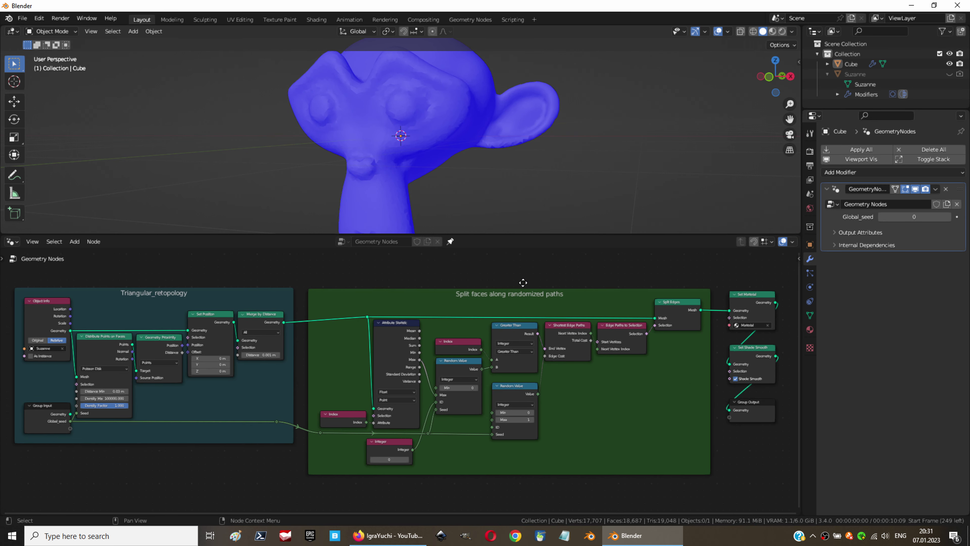
click(850, 64)
click(860, 164)
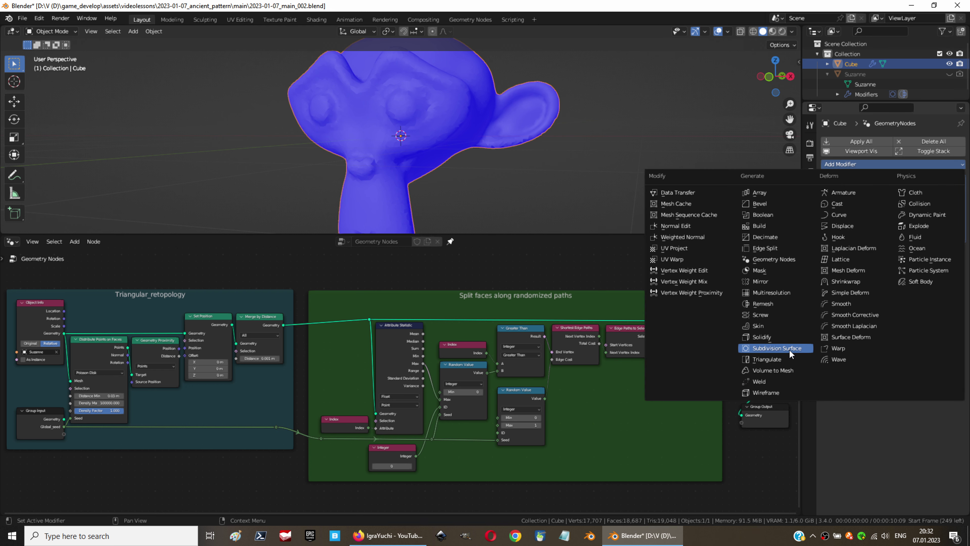
Stack Subdivision, a 0.01 m Solidify with high-quality normals, and a second Subdivision
click(789, 349)
click(891, 163)
click(770, 336)
drag(912, 358, 919, 353)
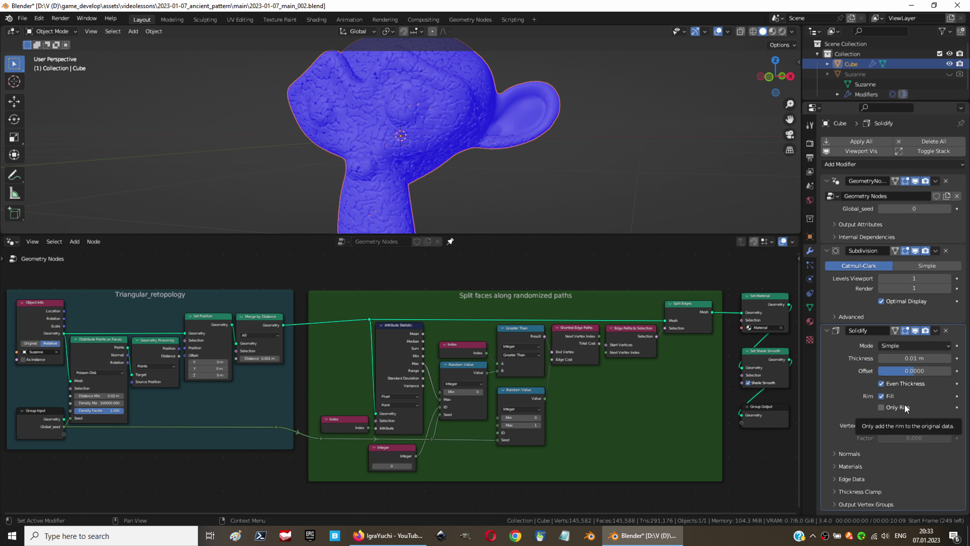
click(881, 480)
scroll(833, 393, down, 2)
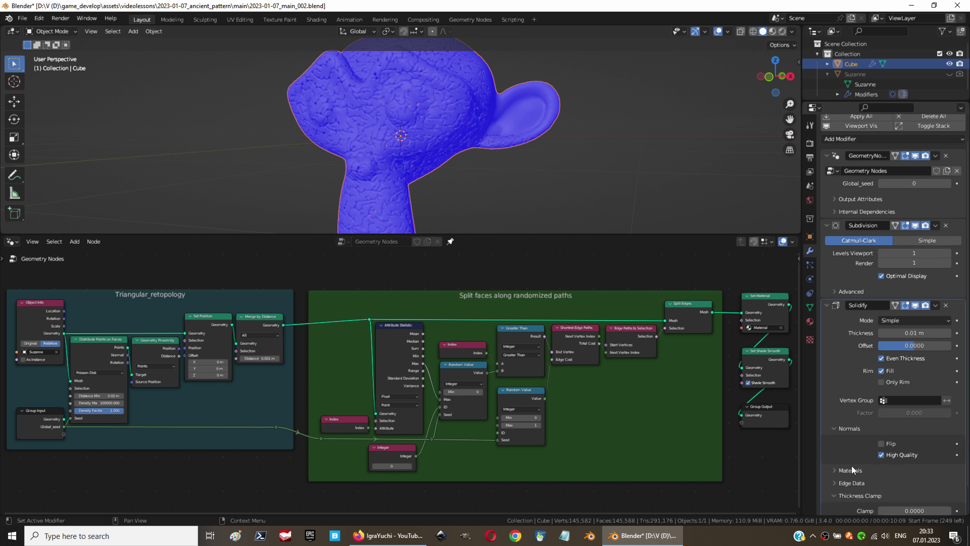
drag(838, 471, 839, 428)
click(860, 164)
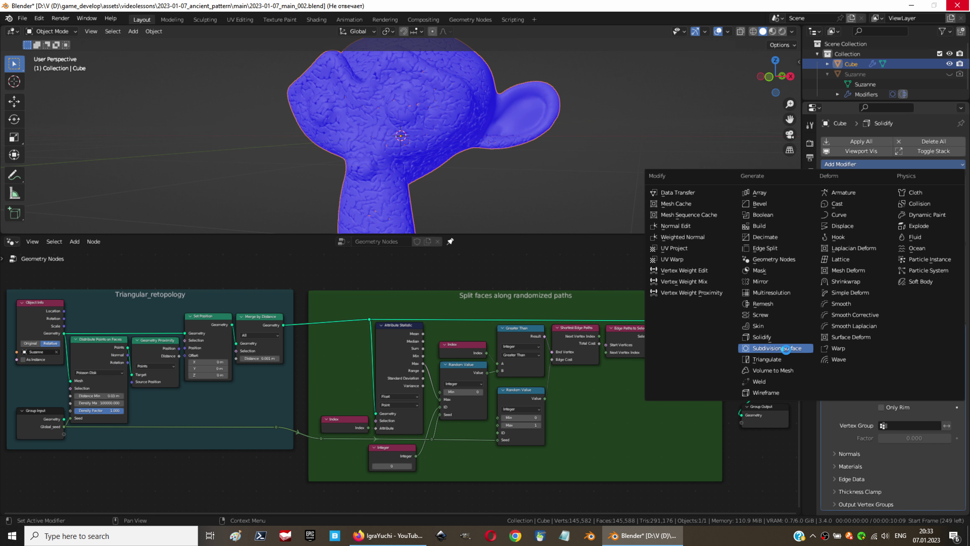
click(786, 348)
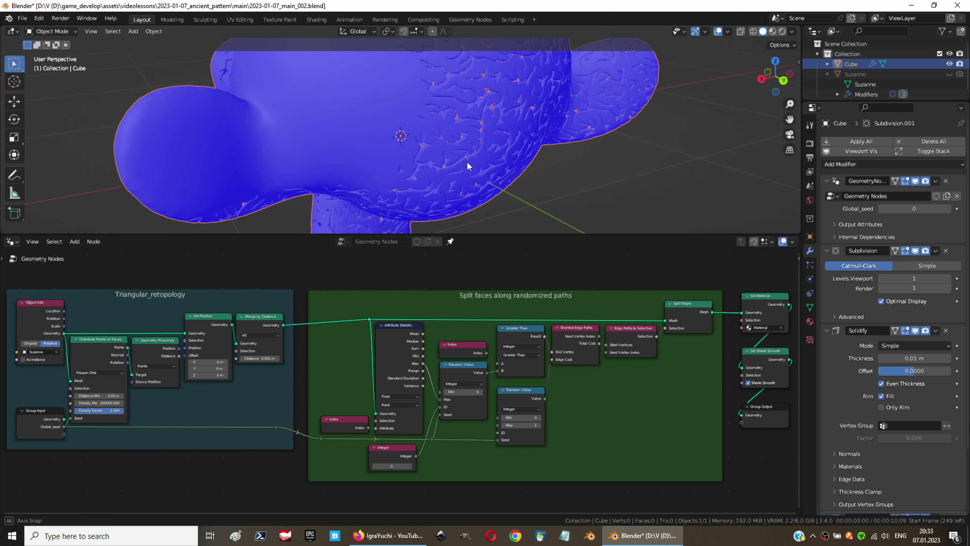
Switch the Compare node from Greater Than to Equal and inspect the denser grooves
middle_drag(467, 161, 471, 198)
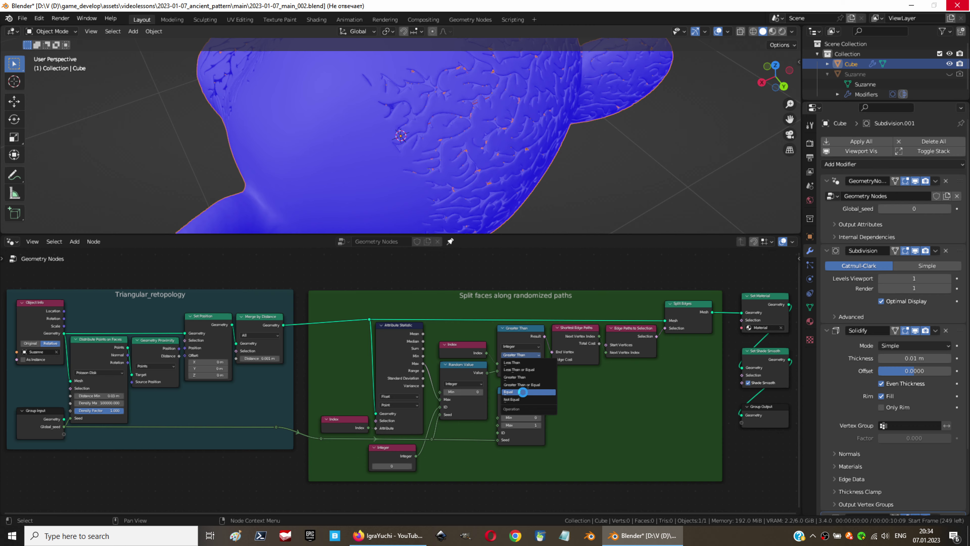
click(523, 392)
middle_drag(574, 141, 354, 128)
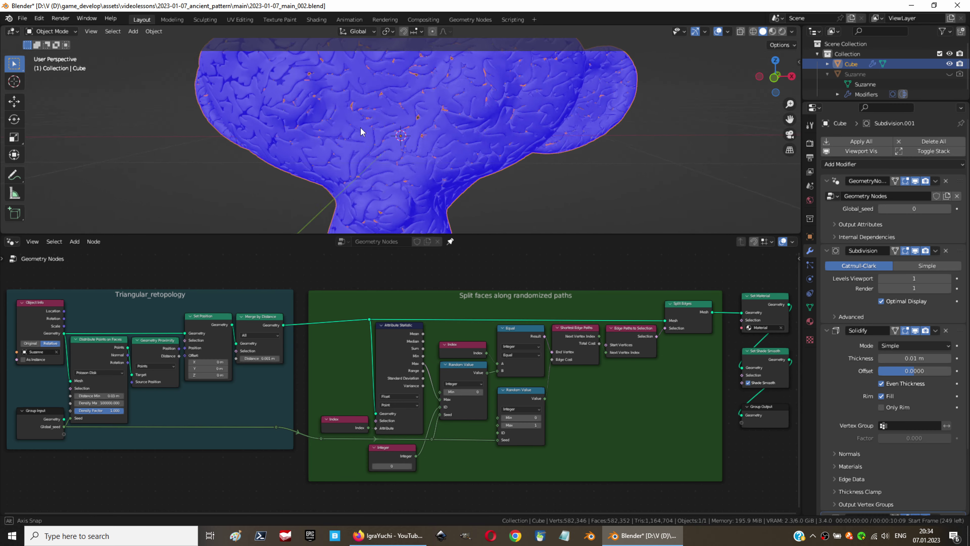
Set the last Subdivision modifier's viewport levels to 2
key(ctrl+2)
scroll(923, 483, down, 4)
click(923, 483)
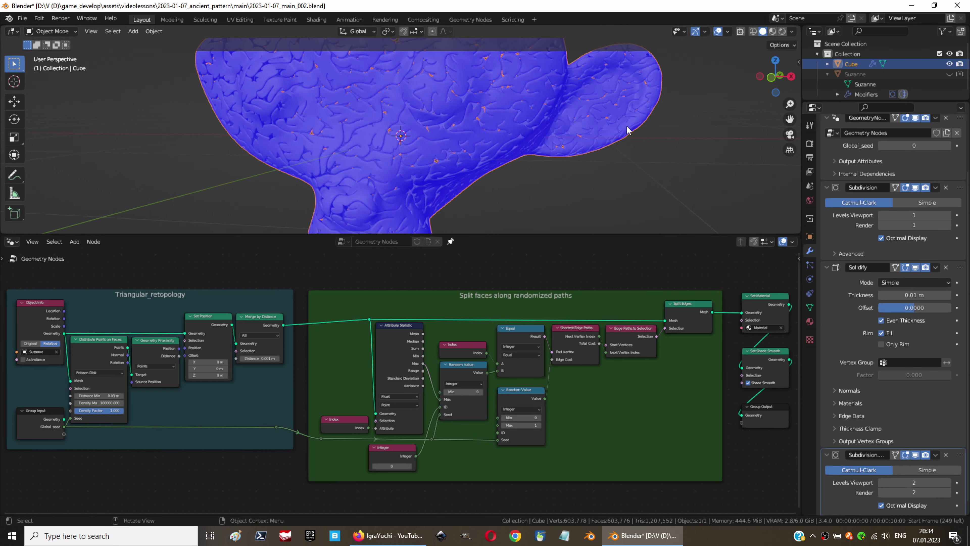
middle_drag(627, 131, 462, 137)
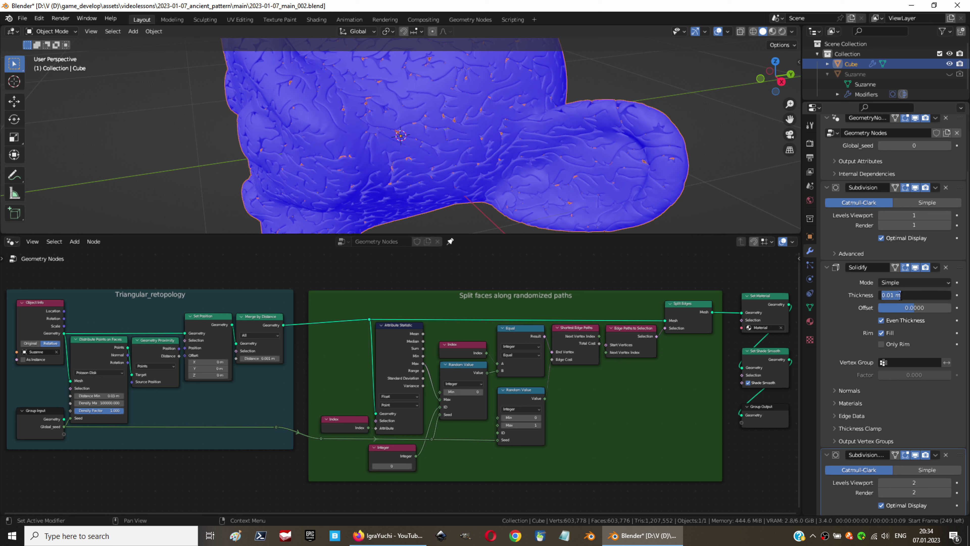
Give the Solidify modifier 0.03 m thickness and a -0.8 offset, checking the deeper grooves
text(0.03)
key(Return)
mouse_move(493, 173)
middle_down()
mouse_move(432, 138)
mouse_move(470, 135)
middle_up()
click(924, 308)
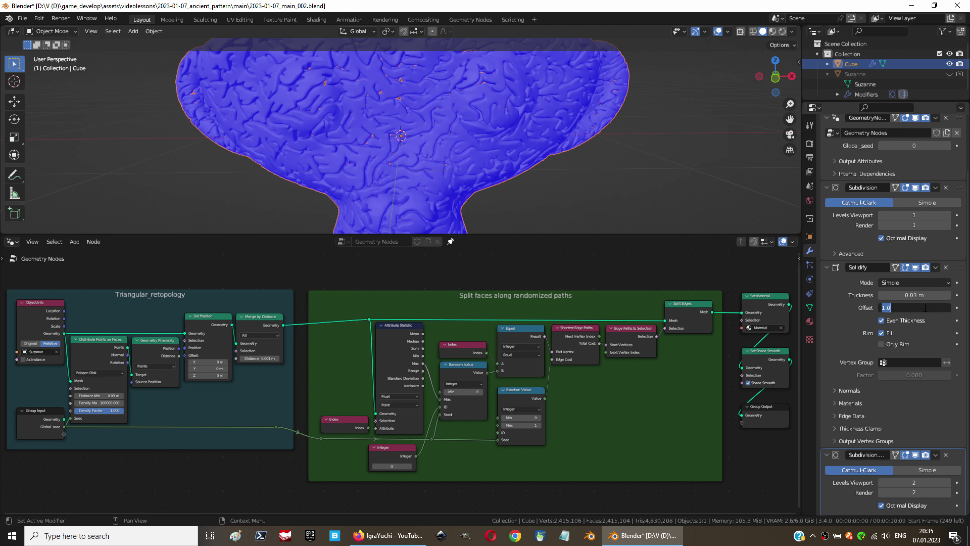
text(-0.8)
key(Return)
mouse_move(411, 134)
middle_down()
mouse_move(442, 194)
mouse_move(617, 139)
middle_up()
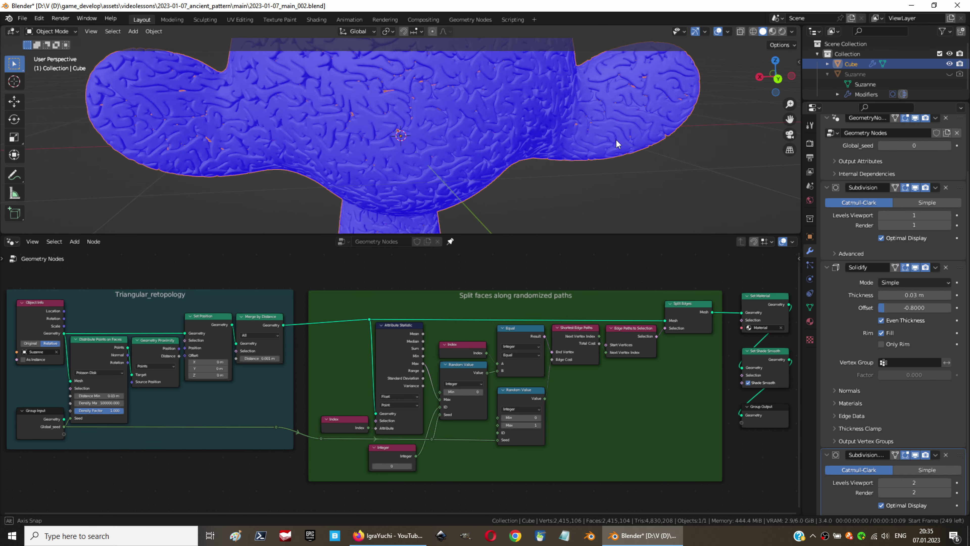
middle_drag(497, 160, 548, 167)
Turn off the Face Orientation overlay and drag the border down to enlarge the 3D view
click(727, 31)
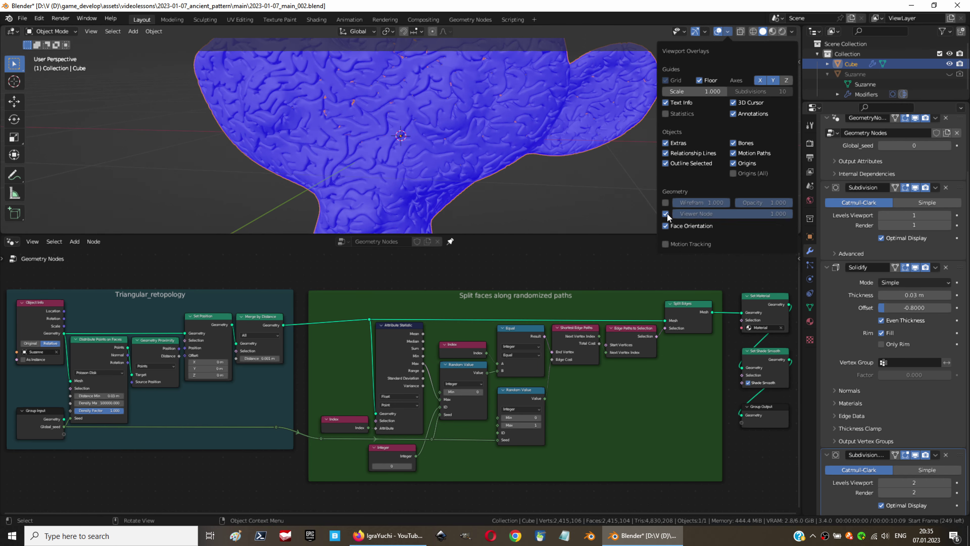
click(671, 217)
drag(645, 233, 645, 316)
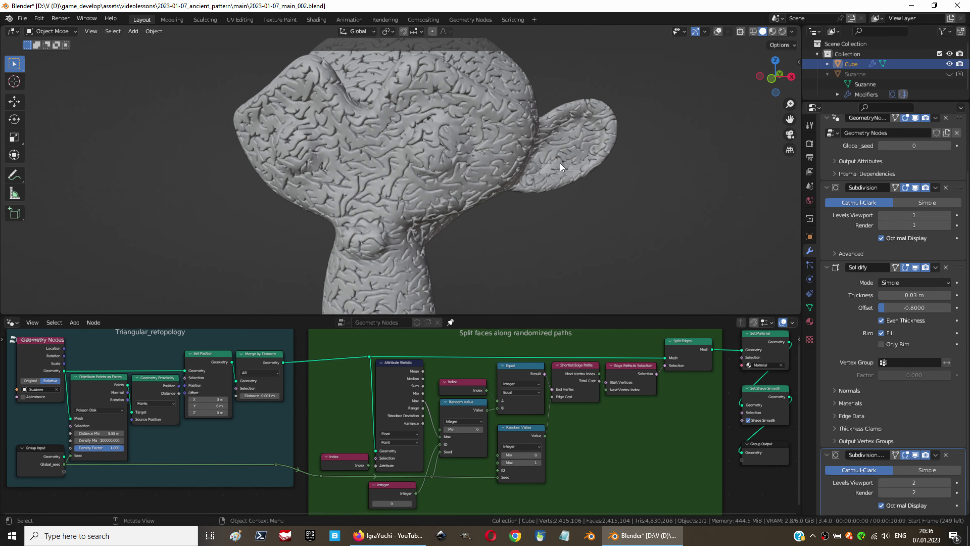
mouse_move(560, 163)
middle_down()
mouse_move(589, 148)
mouse_move(573, 210)
mouse_move(435, 215)
mouse_move(407, 183)
mouse_move(394, 131)
mouse_move(360, 166)
mouse_move(340, 213)
mouse_move(316, 226)
mouse_move(214, 216)
mouse_move(623, 248)
mouse_move(546, 230)
mouse_move(529, 237)
middle_up()
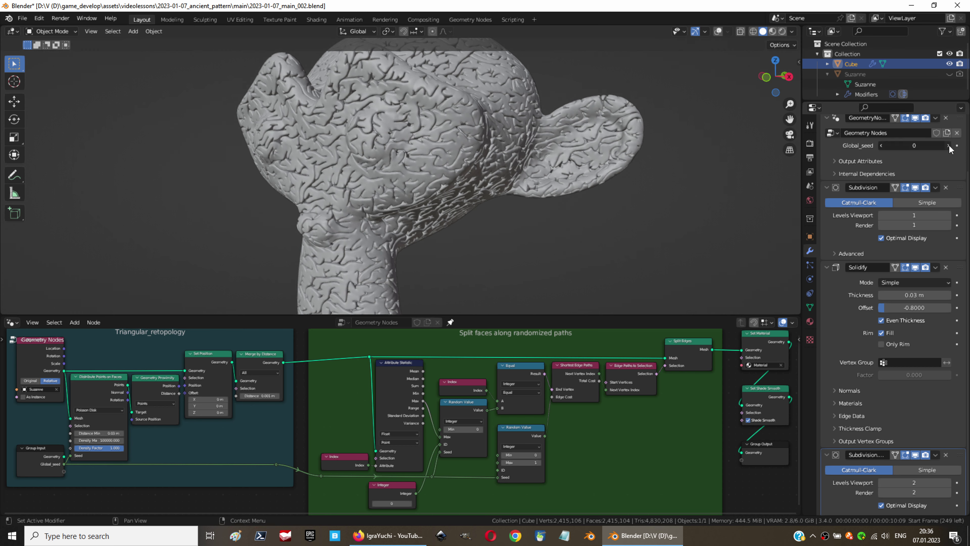
Save the file and step Global_seed up to 2, then 3, for new patterns
key(ctrl+s)
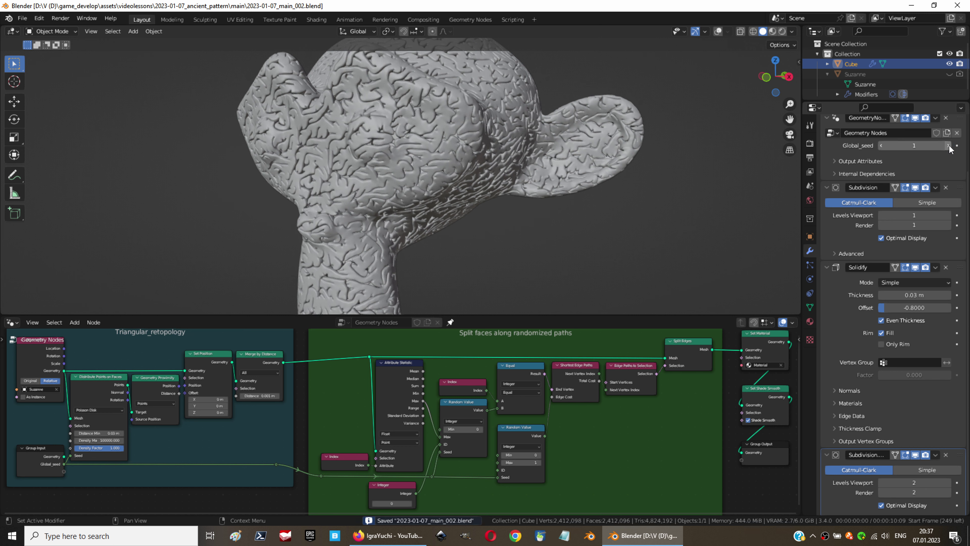
click(949, 145)
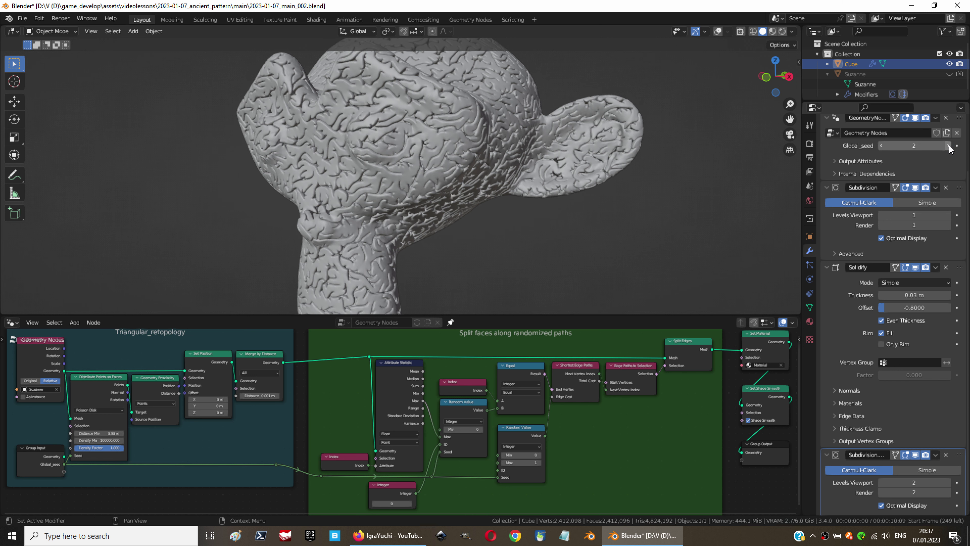
click(948, 145)
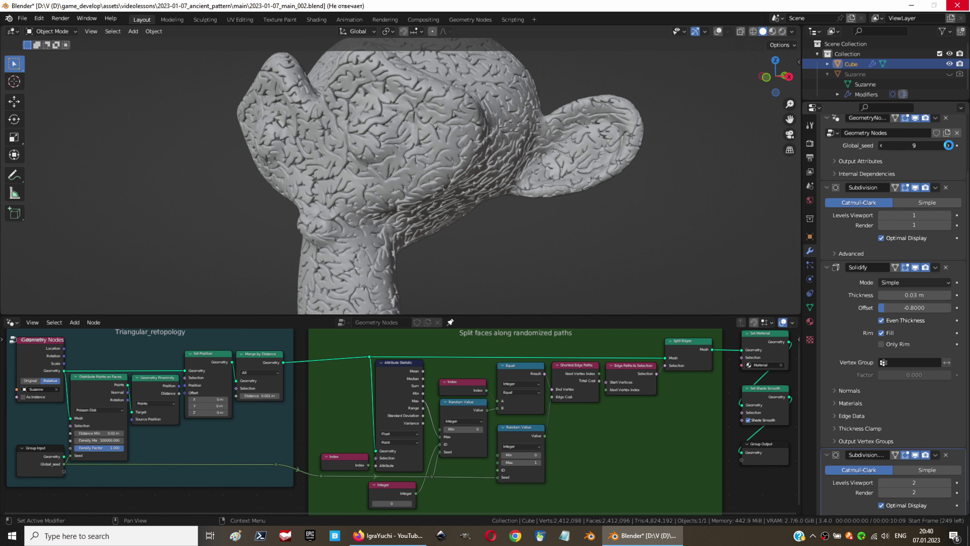
Set Global_seed to 8 and switch the viewport to wireframe shading
click(933, 148)
key(Return)
key(shift+z)
scroll(687, 241, up, 5)
Orbit and scroll-zoom to inspect the dense wireframe of the grooved mesh
mouse_move(485, 79)
middle_down()
mouse_move(488, 93)
mouse_move(455, 76)
mouse_move(513, 96)
mouse_move(351, 200)
mouse_move(451, 165)
mouse_move(487, 173)
middle_up()
scroll(376, 185, down, 3)
scroll(389, 172, down, 3)
scroll(396, 170, down, 3)
scroll(397, 171, down, 2)
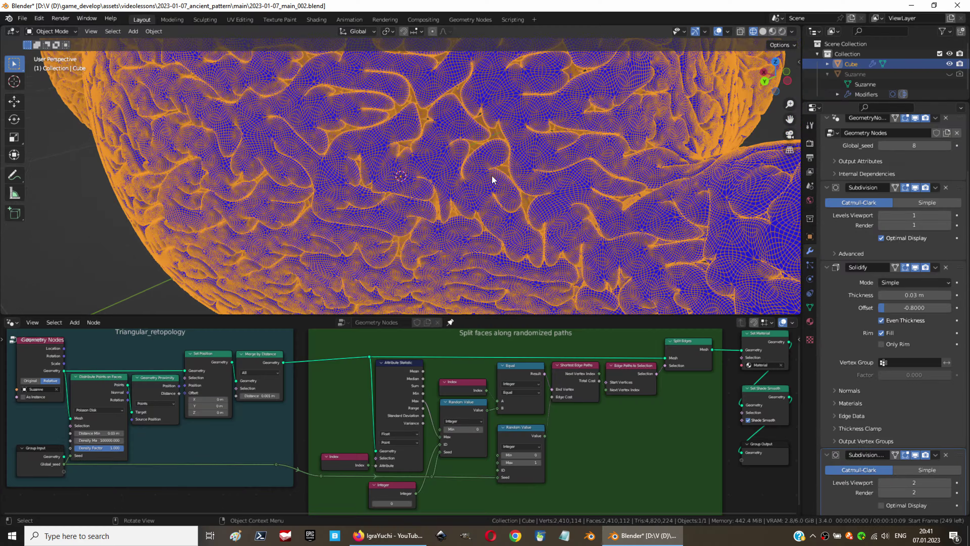
scroll(497, 176, up, 3)
scroll(512, 180, up, 2)
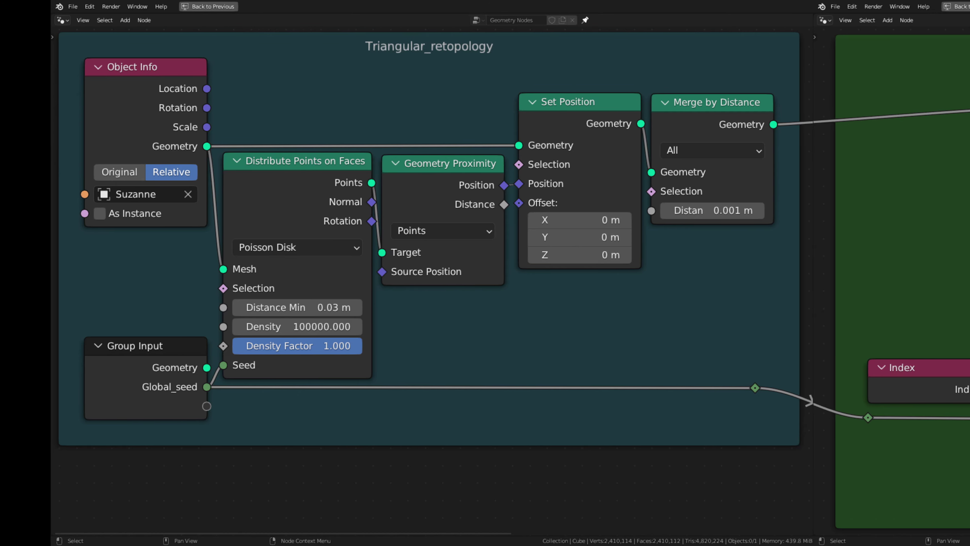